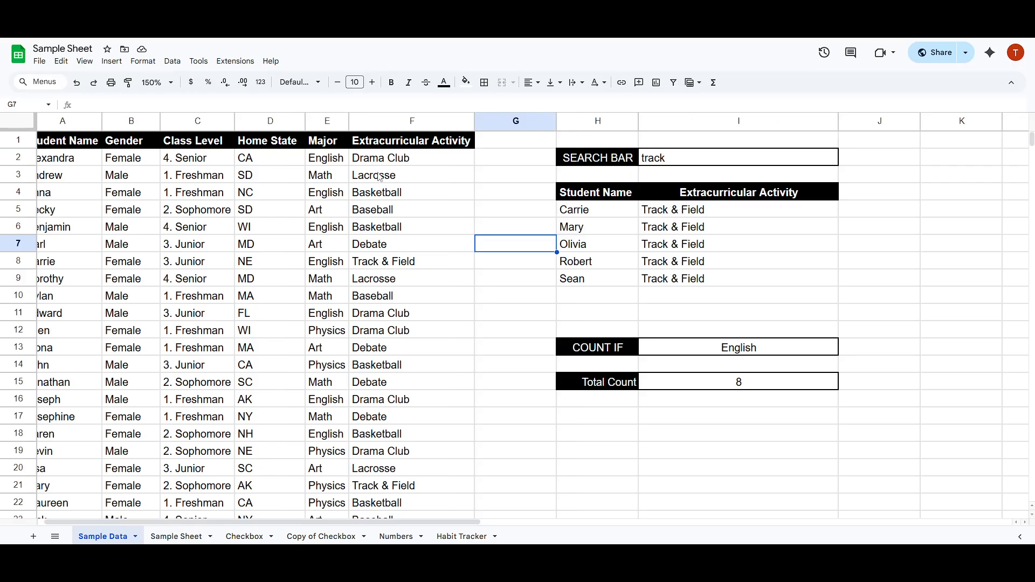
Review the student records table on the Sample Data sheet.
{"action": "left_click_drag", "start_coordinate": [380, 162], "coordinate": [68, 164]}
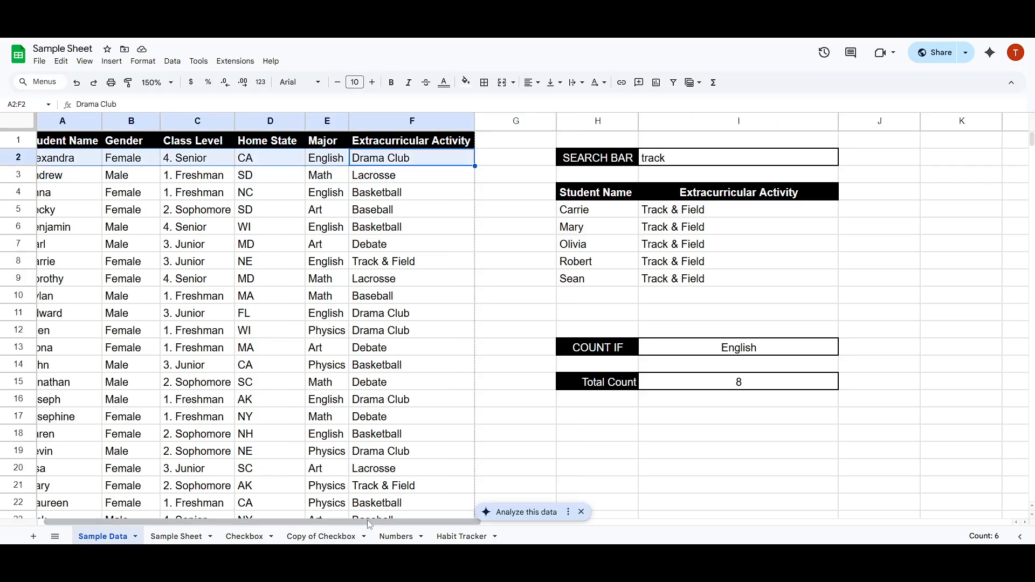
{"action": "scroll", "coordinate": [371, 526], "scroll_direction": "left", "scroll_amount": 1}
{"action": "left_click", "coordinate": [263, 356]}
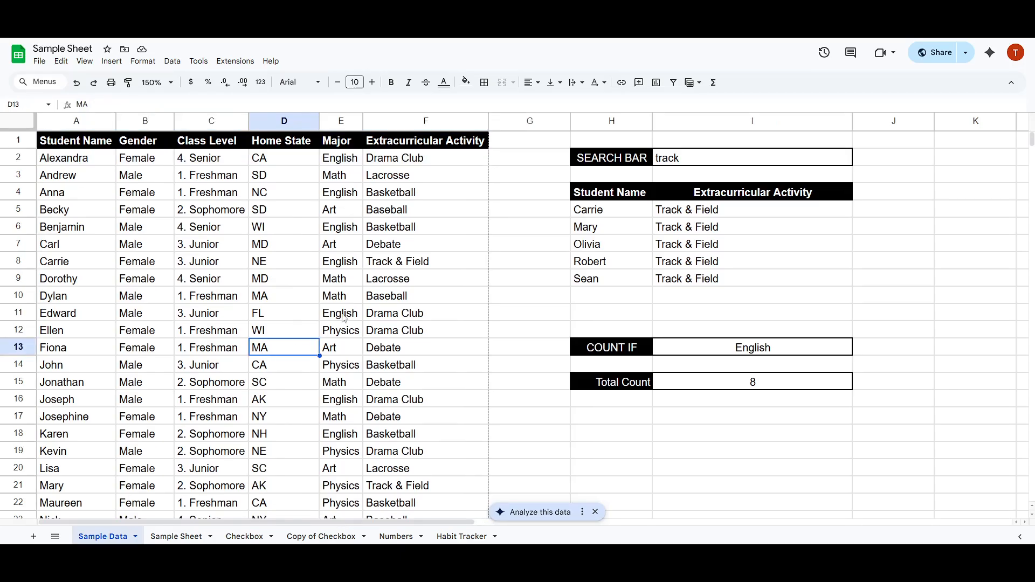
{"action": "left_click_drag", "start_coordinate": [417, 199], "coordinate": [96, 208]}
{"action": "left_click", "coordinate": [282, 200]}
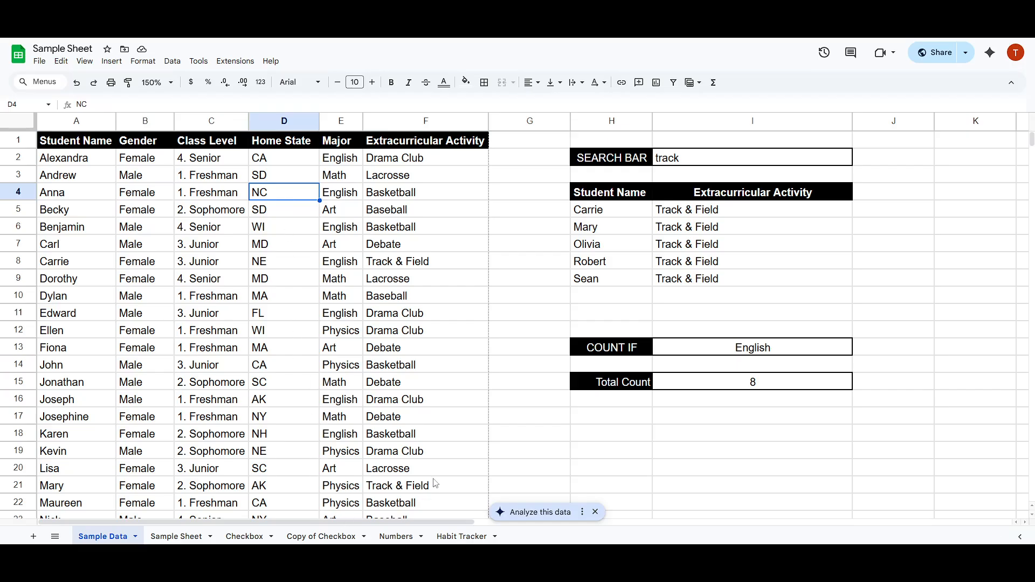
{"action": "scroll", "coordinate": [435, 486], "scroll_direction": "down", "scroll_amount": 2}
{"action": "scroll", "coordinate": [436, 483], "scroll_direction": "up", "scroll_amount": 2}
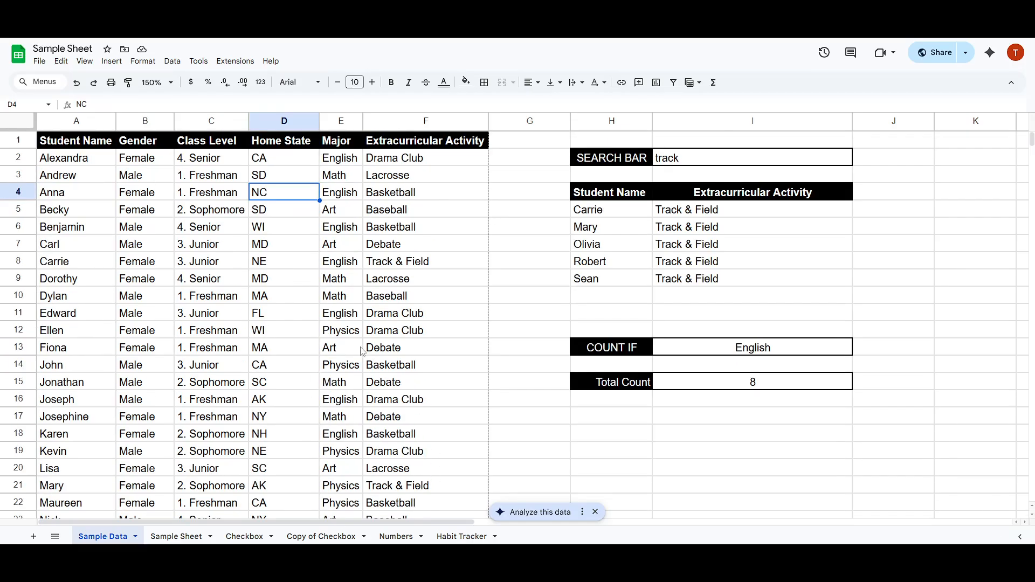
{"action": "left_click", "coordinate": [74, 162]}
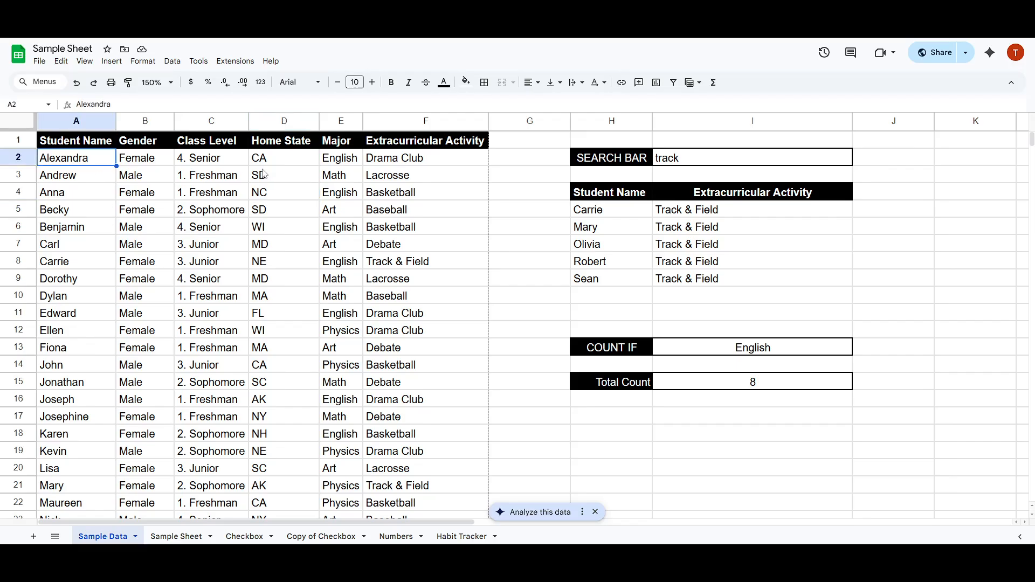
{"action": "left_click", "coordinate": [389, 165]}
{"action": "scroll", "coordinate": [379, 210], "scroll_direction": "down", "scroll_amount": 5}
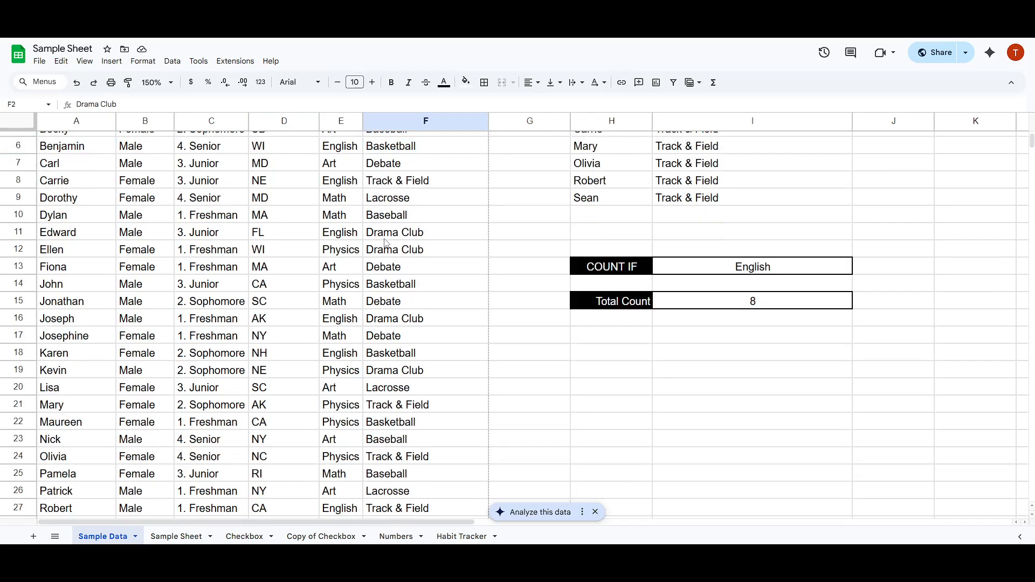
{"action": "scroll", "coordinate": [388, 287], "scroll_direction": "up", "scroll_amount": 5}
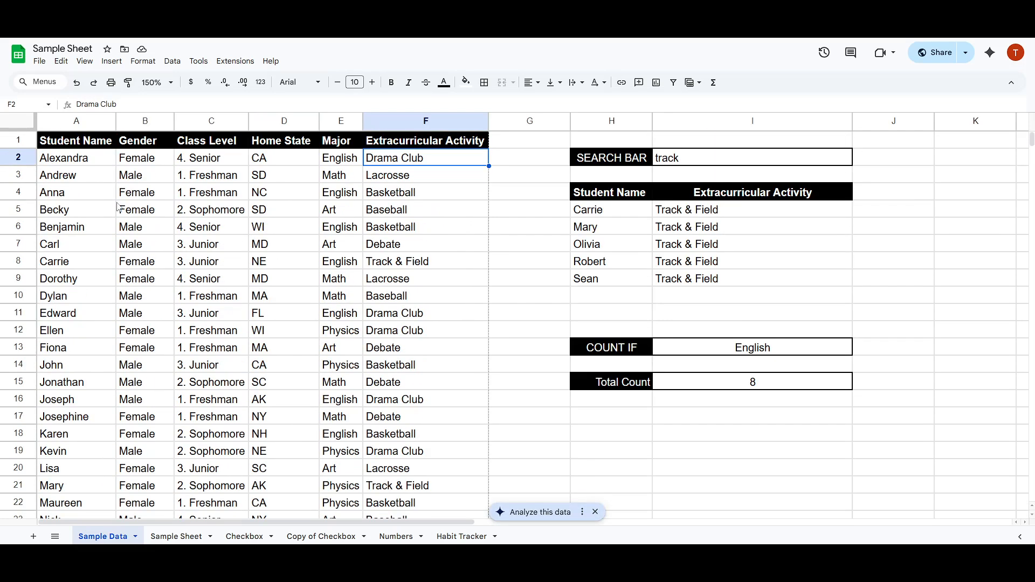
Name the data range A2:F31 as all_data.
{"action": "left_click_drag", "start_coordinate": [71, 156], "coordinate": [426, 419]}
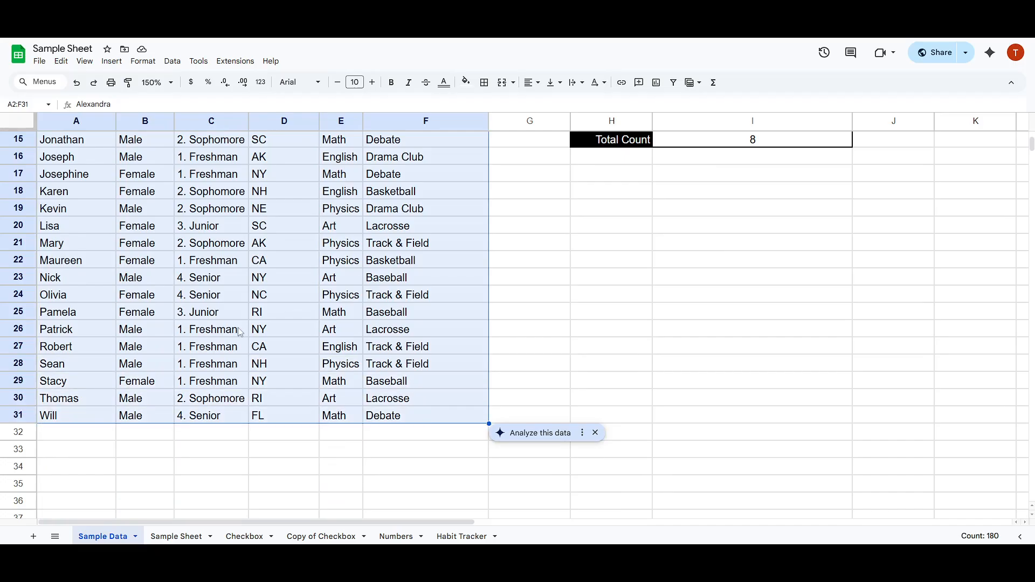
{"action": "scroll", "coordinate": [243, 330], "scroll_direction": "up", "scroll_amount": 5}
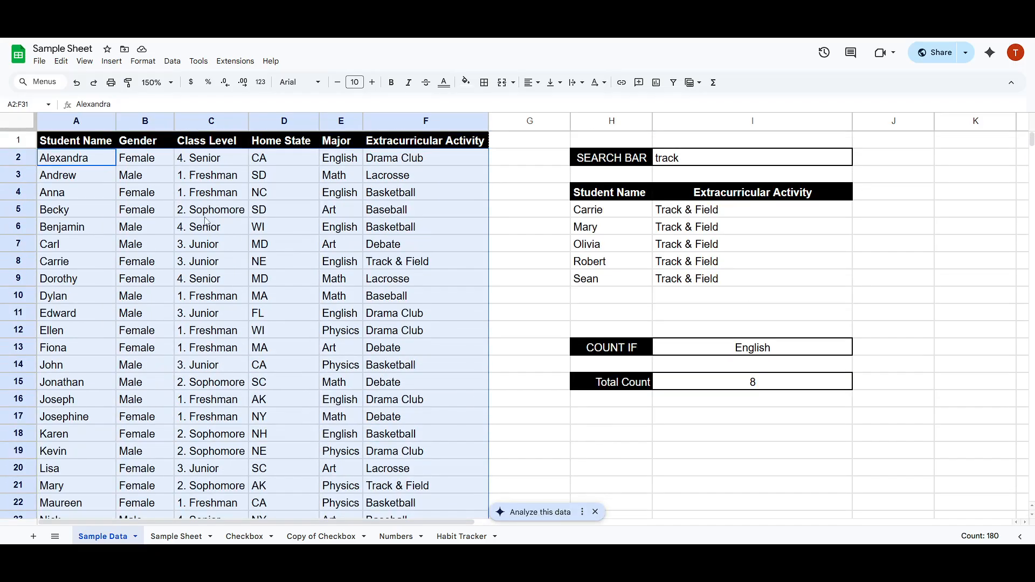
{"action": "left_click", "coordinate": [28, 104]}
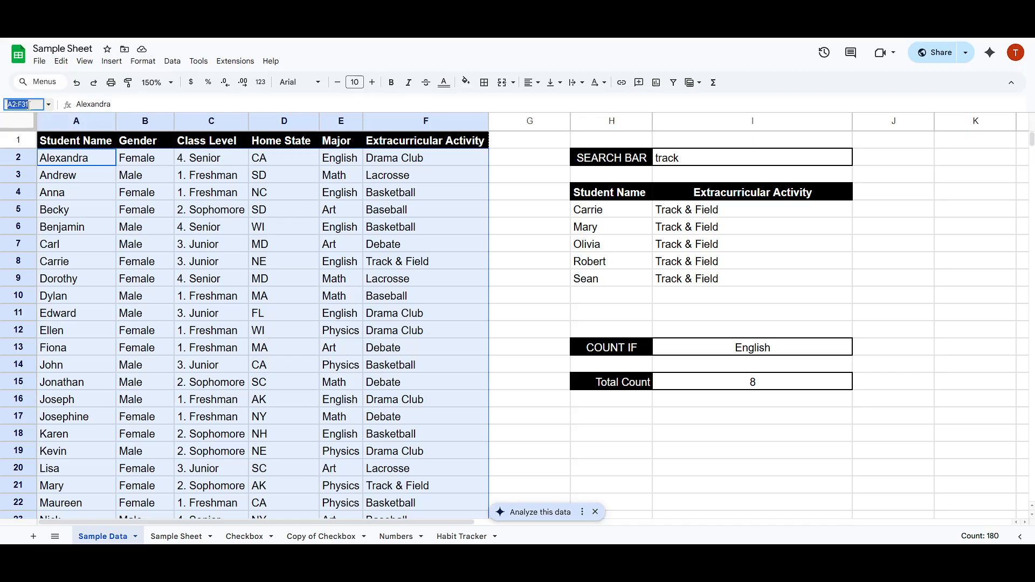
{"action": "type", "text": "all_data"}
{"action": "key", "text": "Return"}
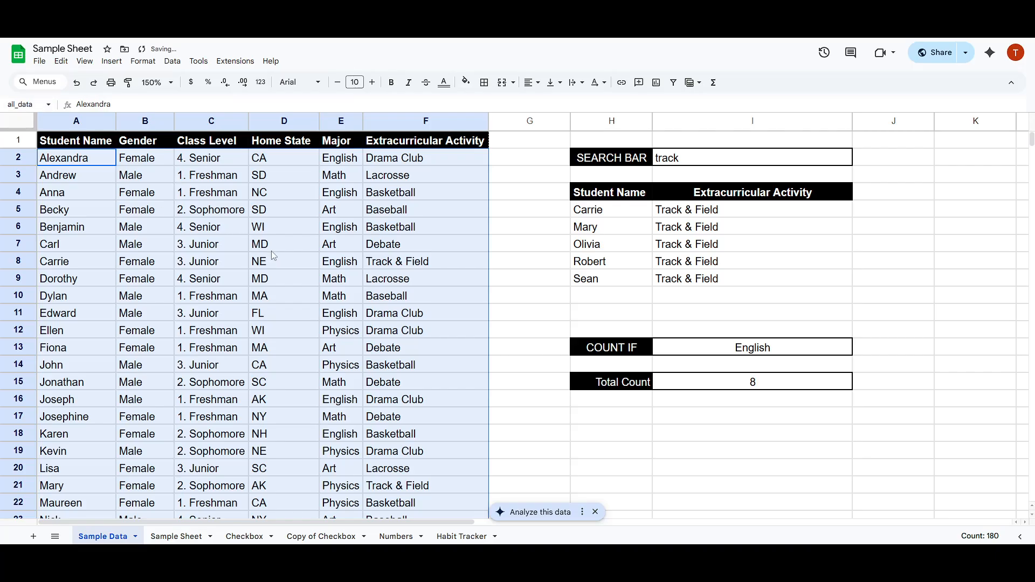
Name the Extracurricular Activity range F2:F31 as activity.
{"action": "scroll", "coordinate": [271, 251], "scroll_direction": "down", "scroll_amount": 2}
{"action": "scroll", "coordinate": [270, 251], "scroll_direction": "up", "scroll_amount": 2}
{"action": "left_click", "coordinate": [353, 262]}
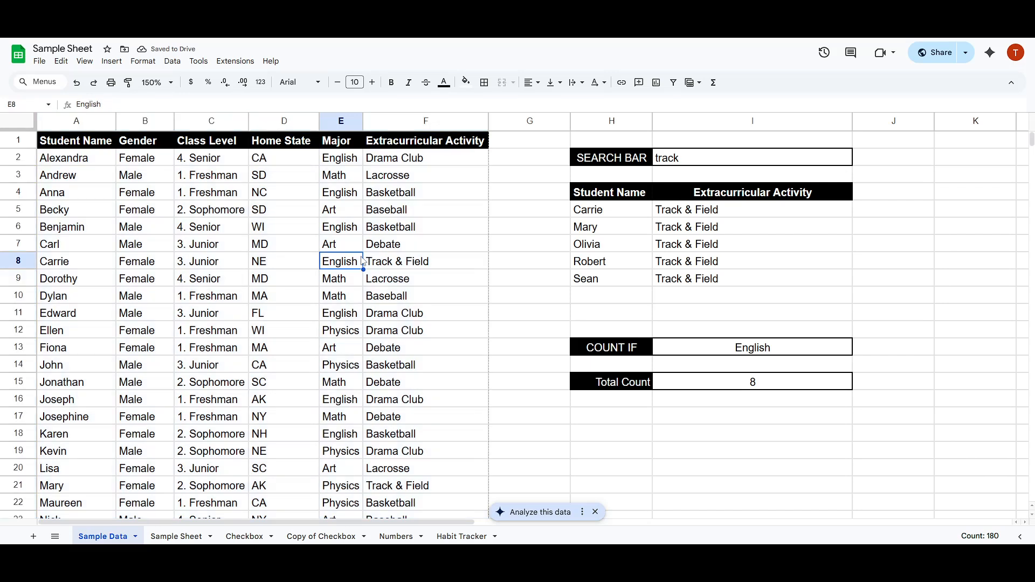
{"action": "left_click_drag", "start_coordinate": [436, 162], "coordinate": [418, 406]}
{"action": "scroll", "coordinate": [426, 380], "scroll_direction": "up", "scroll_amount": 5}
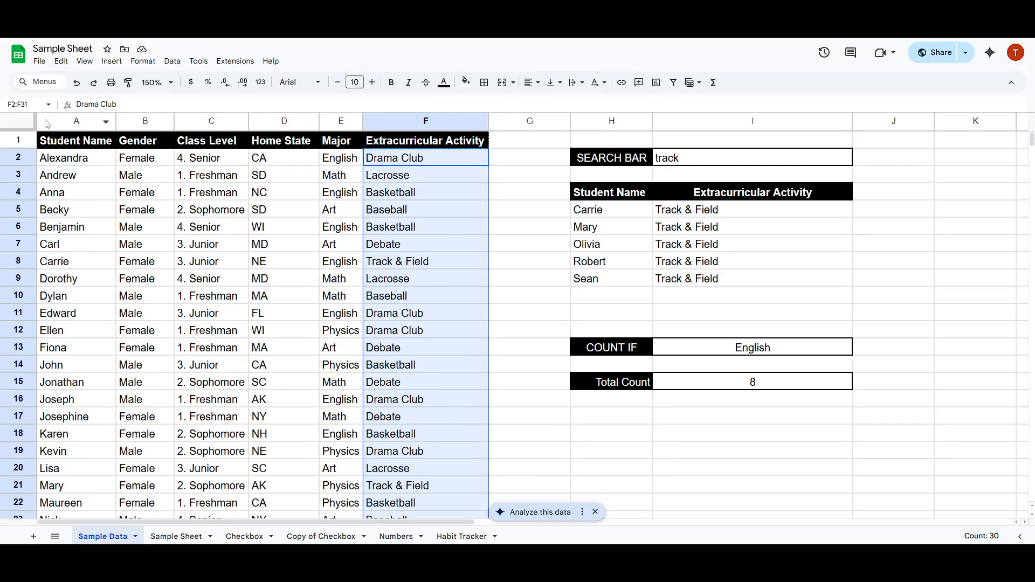
{"action": "left_click", "coordinate": [30, 103]}
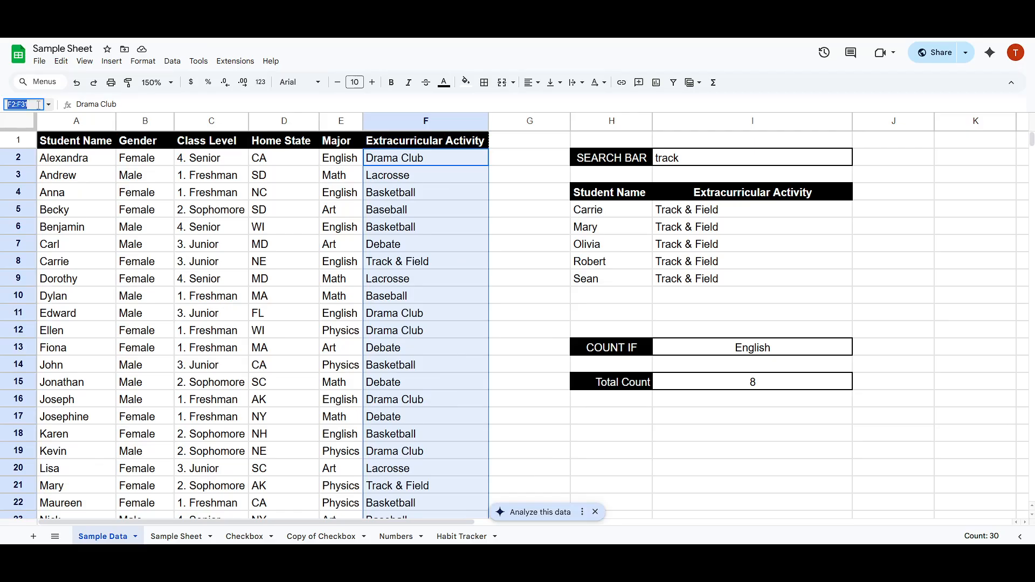
{"action": "type", "text": "activity"}
{"action": "key", "text": "Return"}
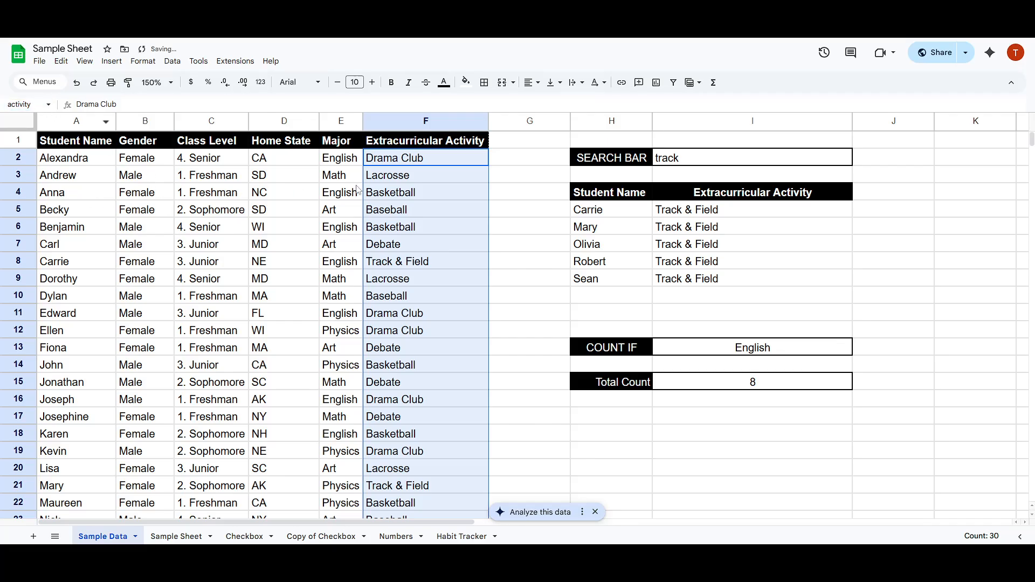
{"action": "scroll", "coordinate": [415, 210], "scroll_direction": "down", "scroll_amount": 3}
{"action": "scroll", "coordinate": [416, 214], "scroll_direction": "up", "scroll_amount": 3}
{"action": "left_click", "coordinate": [409, 163]}
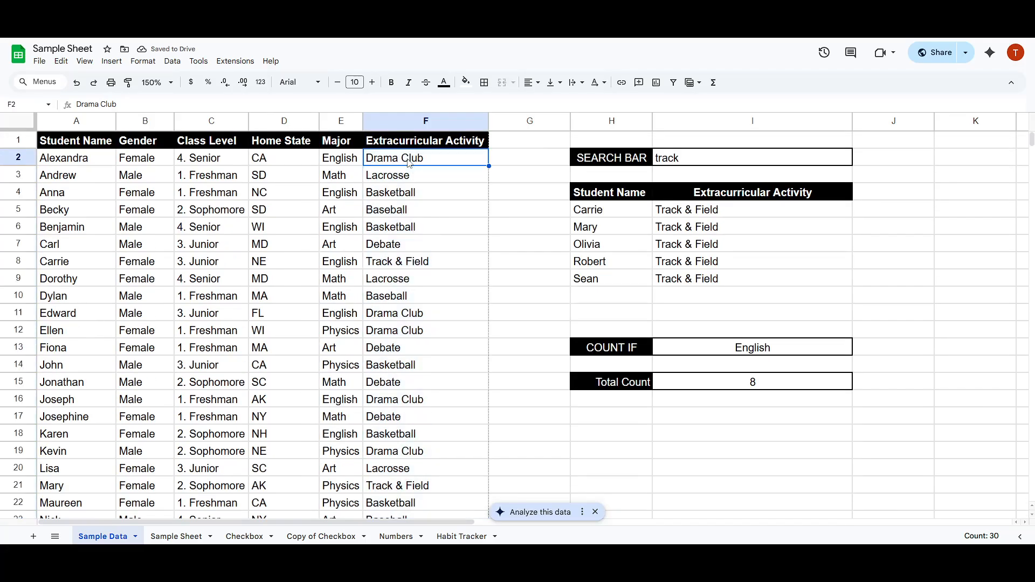
On Sample Sheet, enter =FILTER(all_data,activity="Basketball") in cell A2 below the headers.
{"action": "left_click", "coordinate": [167, 538]}
{"action": "left_click", "coordinate": [322, 227]}
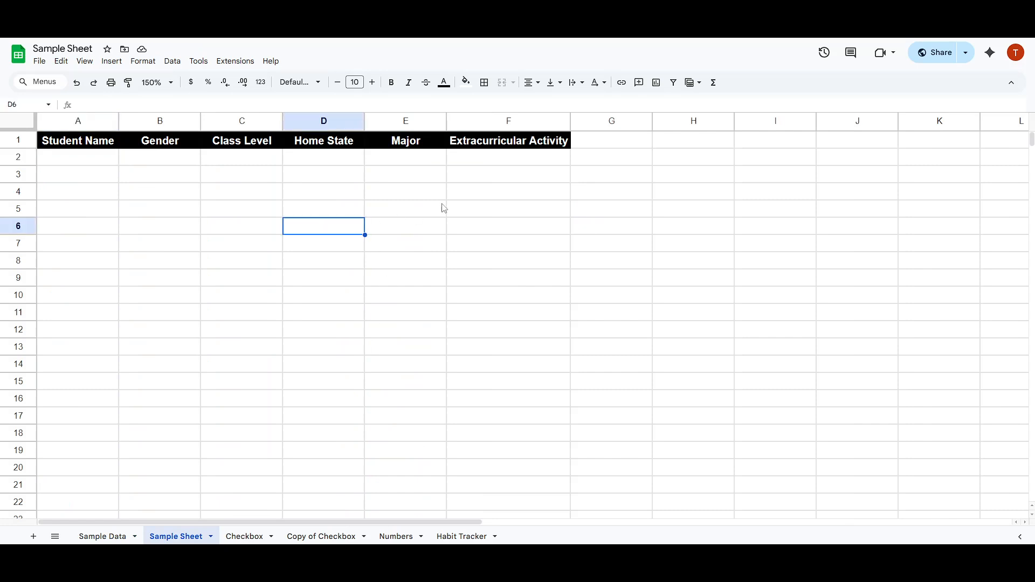
{"action": "left_click", "coordinate": [492, 162]}
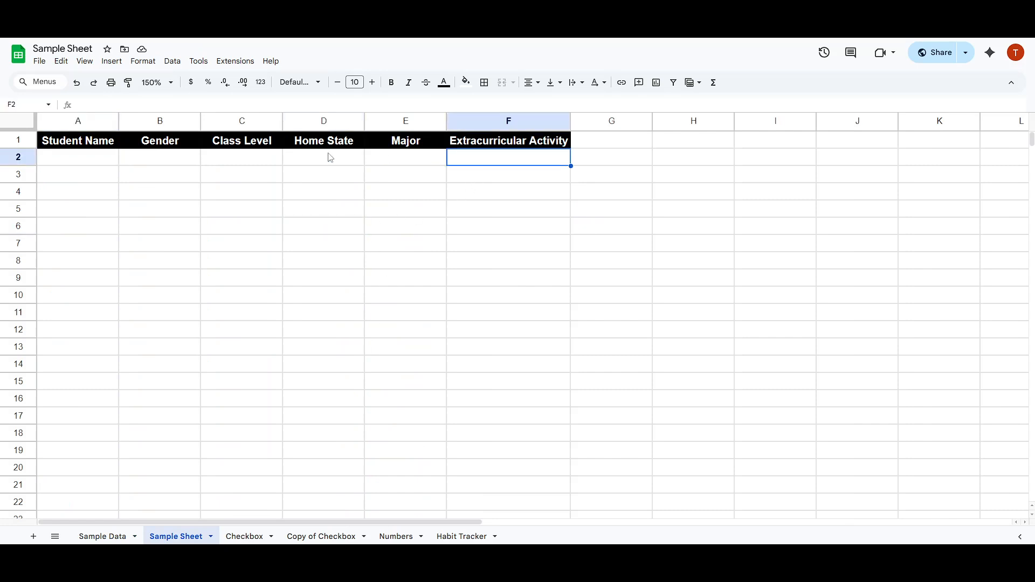
{"action": "left_click", "coordinate": [72, 161]}
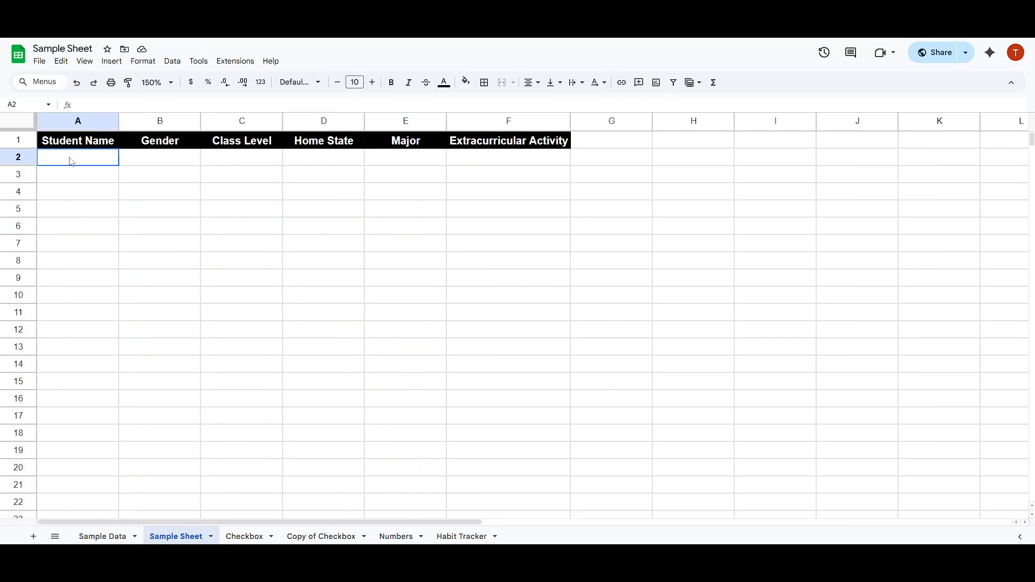
{"action": "left_click", "coordinate": [494, 141]}
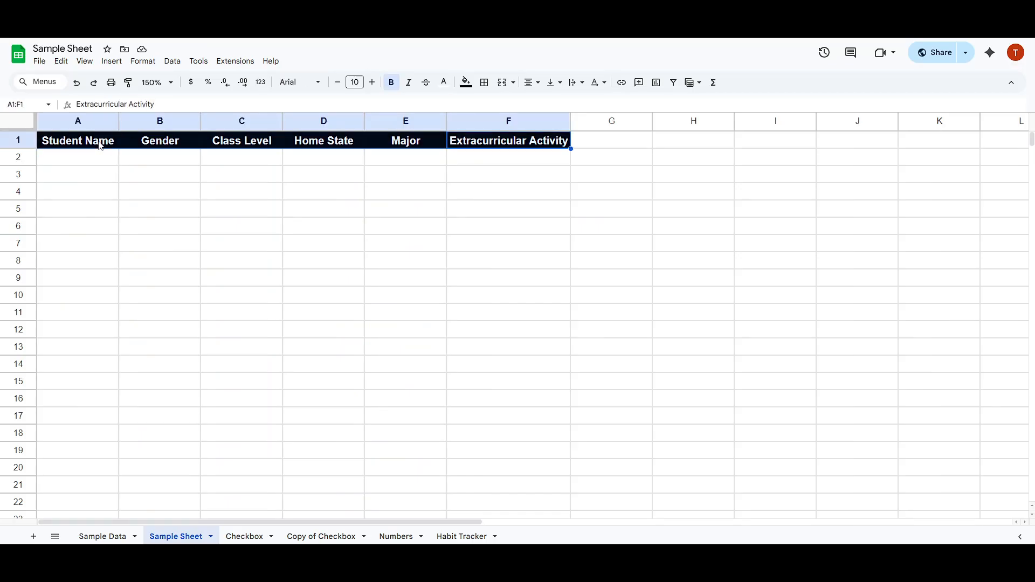
{"action": "left_click", "coordinate": [88, 173]}
{"action": "left_click", "coordinate": [88, 158]}
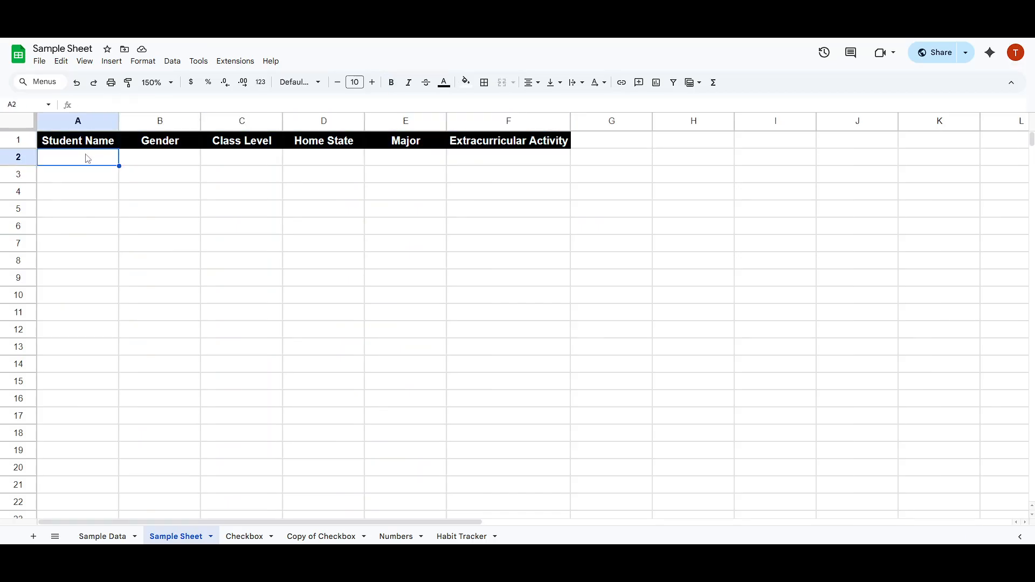
{"action": "type", "text": "="}
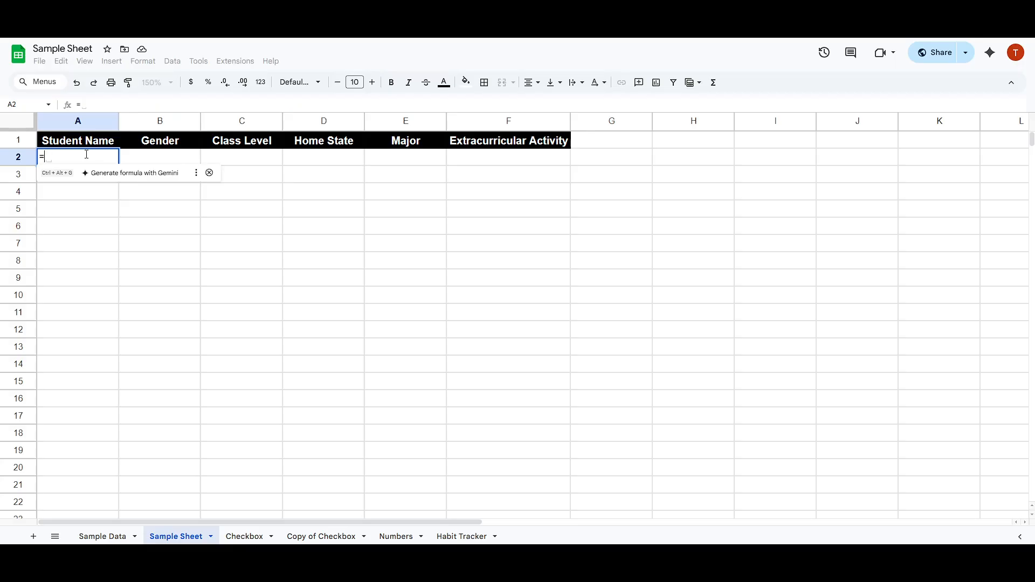
{"action": "type", "text": "filter("}
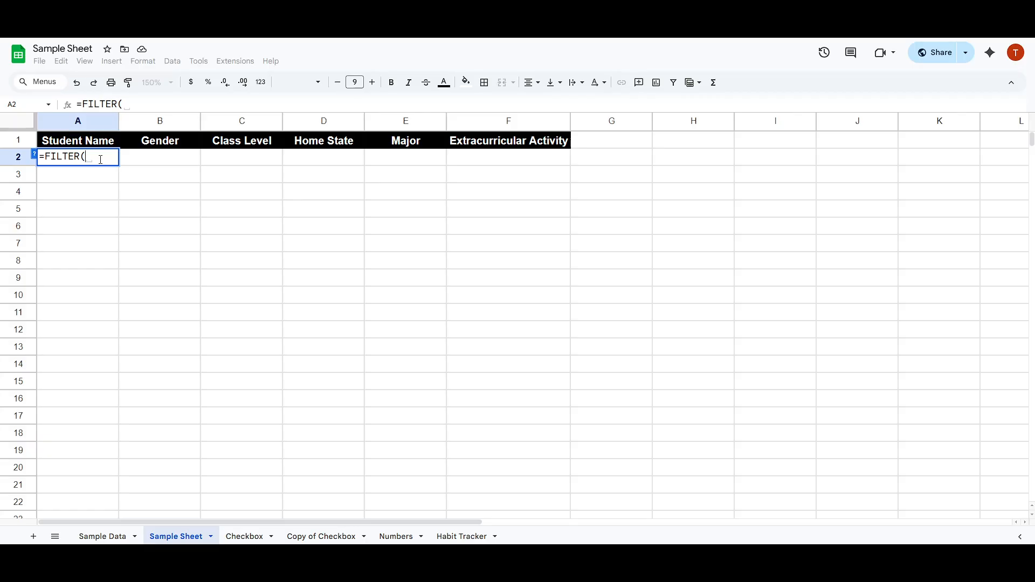
{"action": "type", "text": "all"}
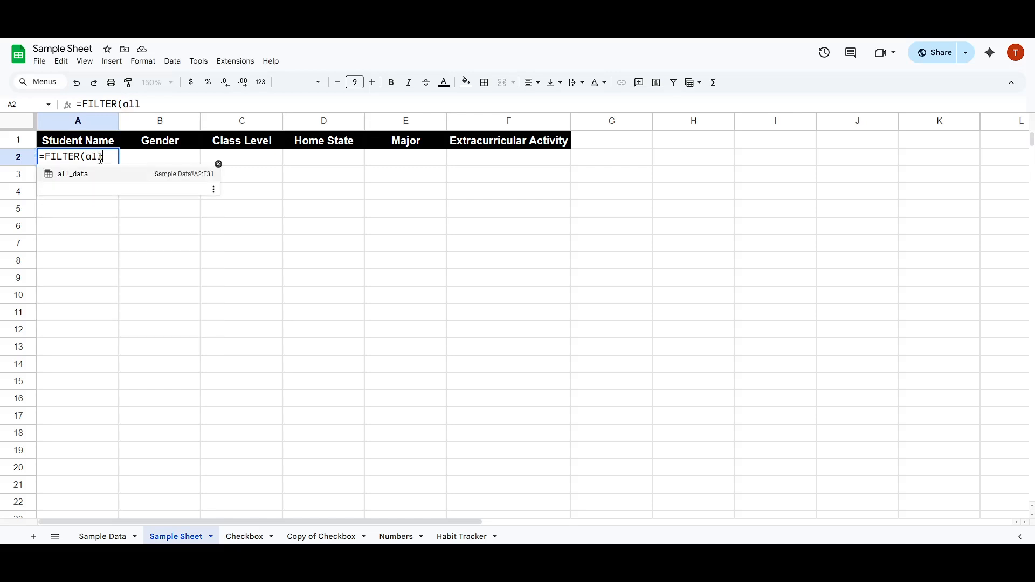
{"action": "type", "text": "_"}
{"action": "key", "text": "Tab"}
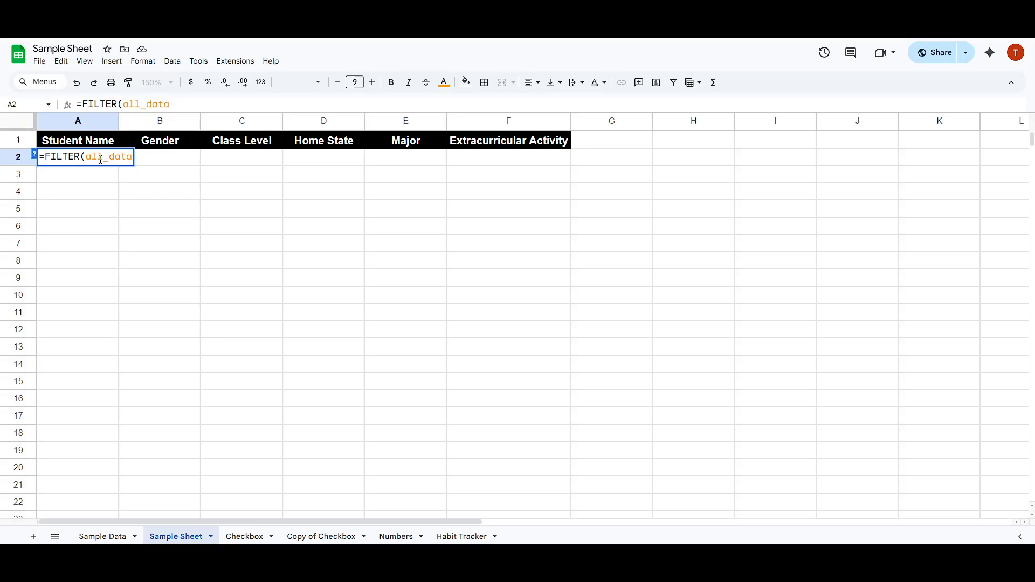
{"action": "type", "text": ","}
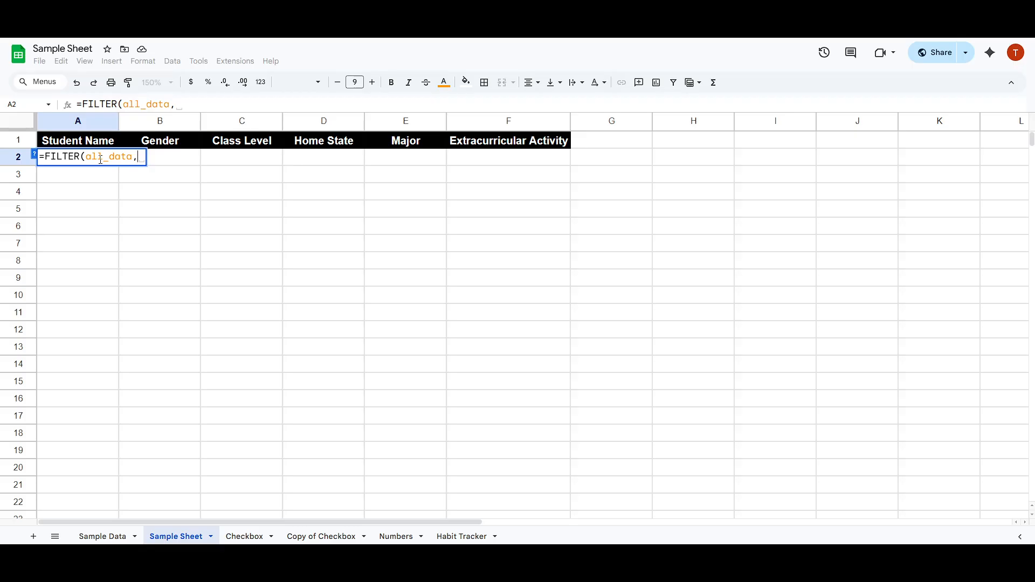
{"action": "type", "text": "acti"}
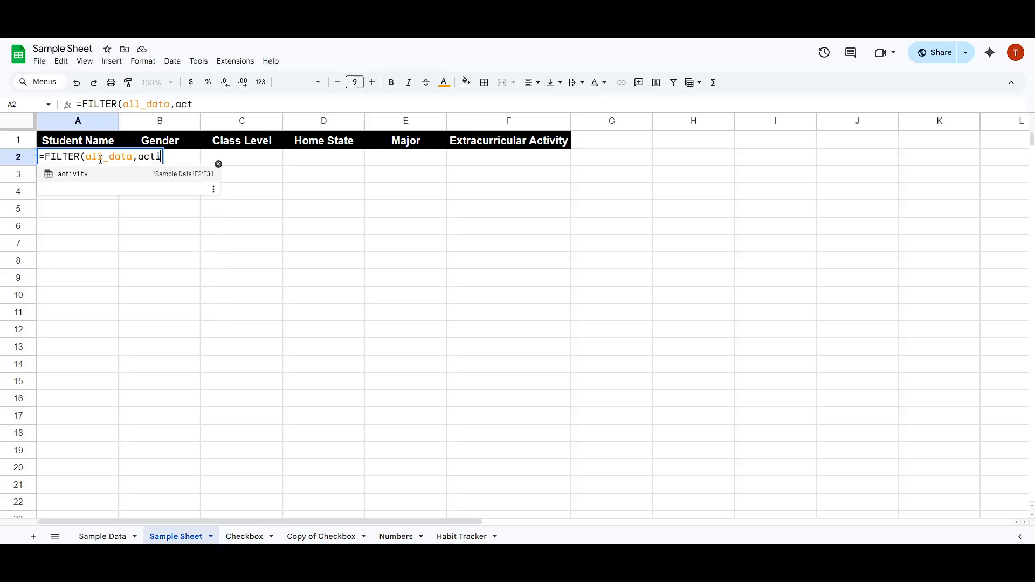
{"action": "type", "text": "vity"}
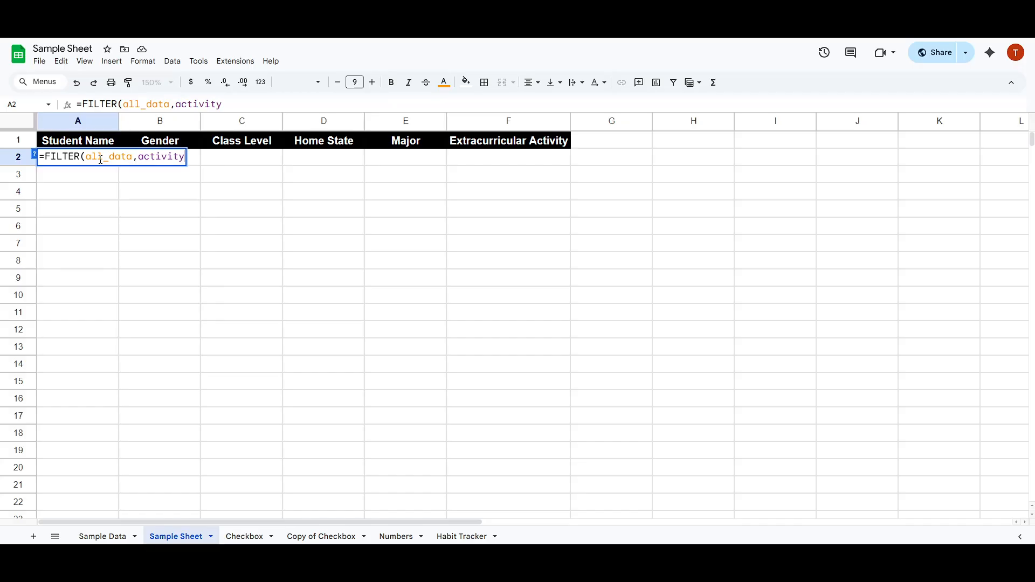
{"action": "type", "text": "="}
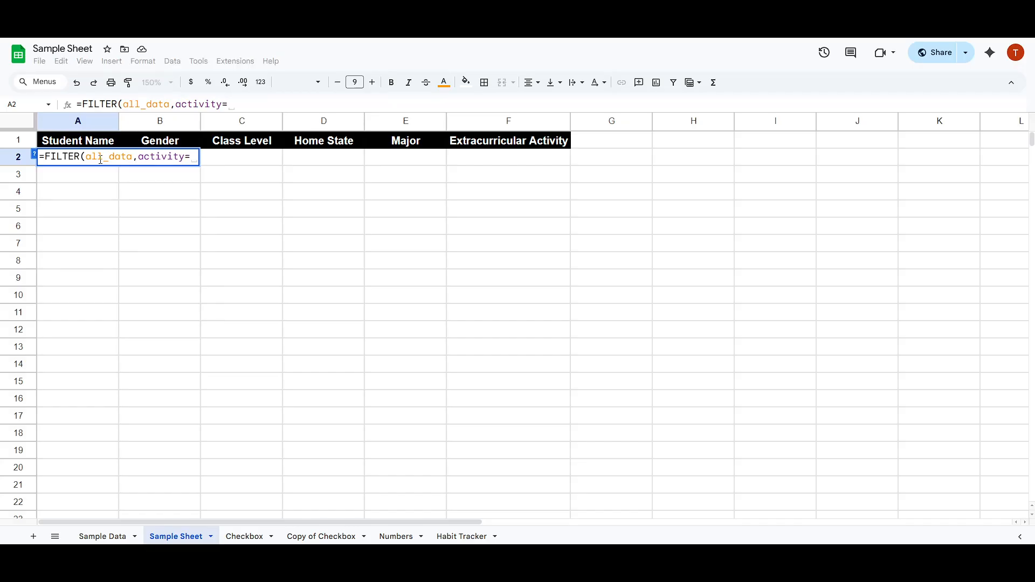
{"action": "type", "text": "\"Bask"}
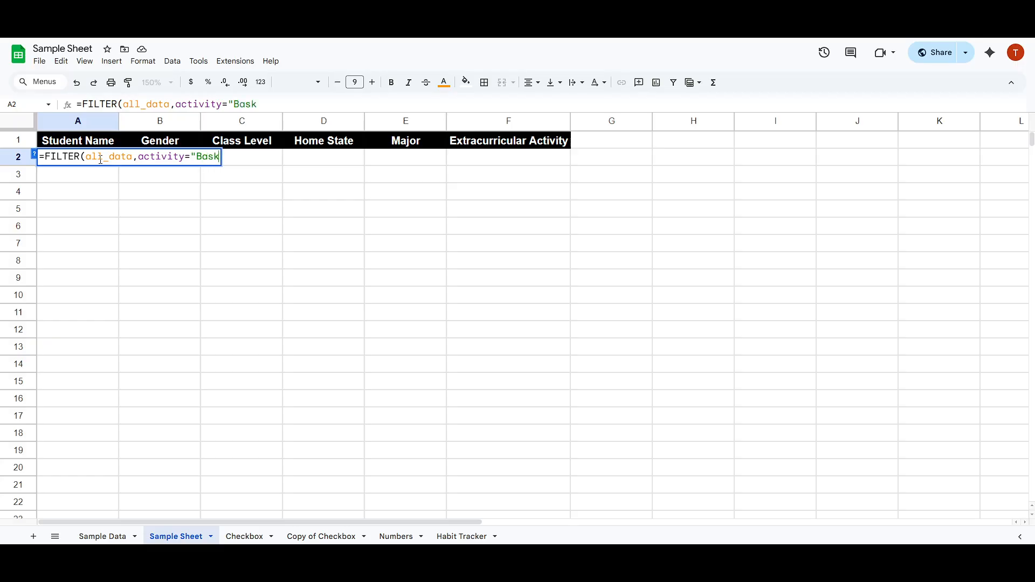
{"action": "type", "text": "etBall\""}
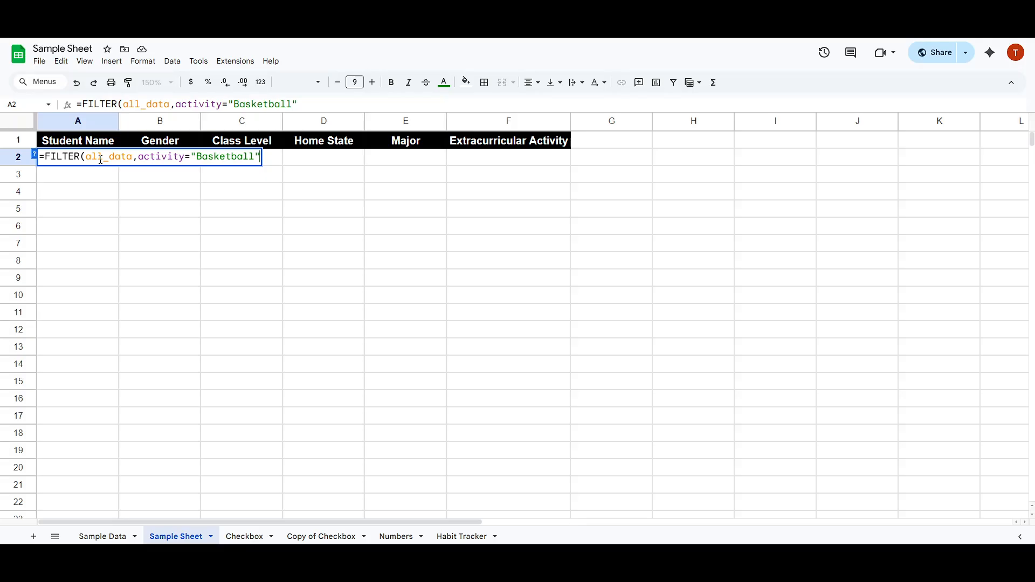
{"action": "type", "text": ")"}
{"action": "key", "text": "Return"}
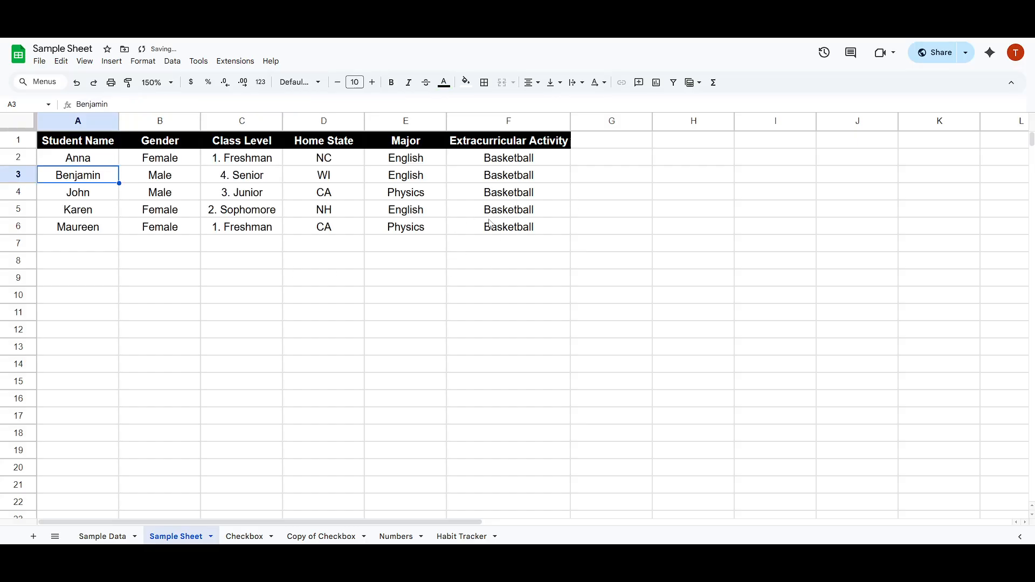
Edit the FILTER formula in A2 so its activity criterion is "Baseball" instead of "Basketball".
{"action": "left_click", "coordinate": [70, 162]}
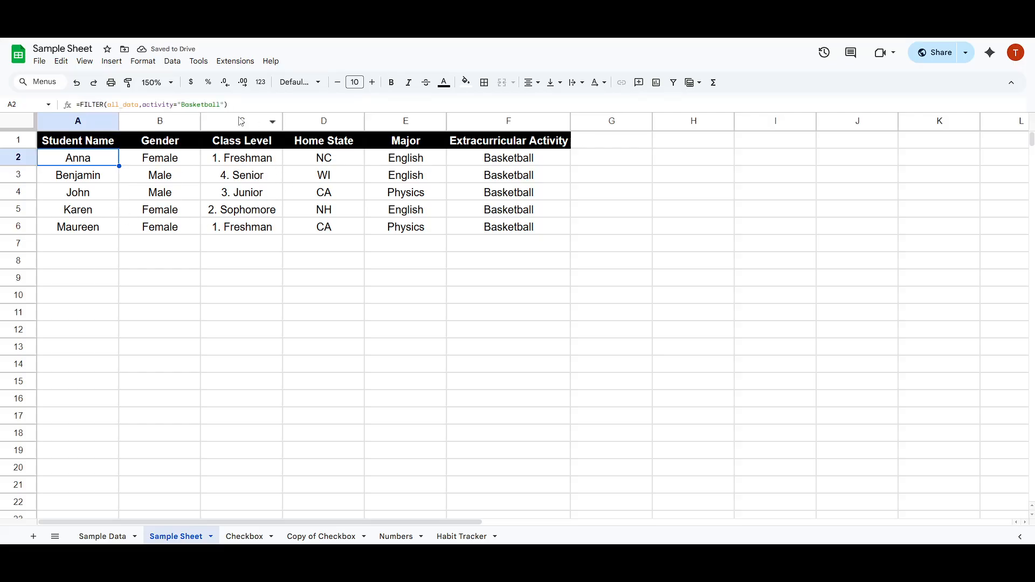
{"action": "key", "text": "Return"}
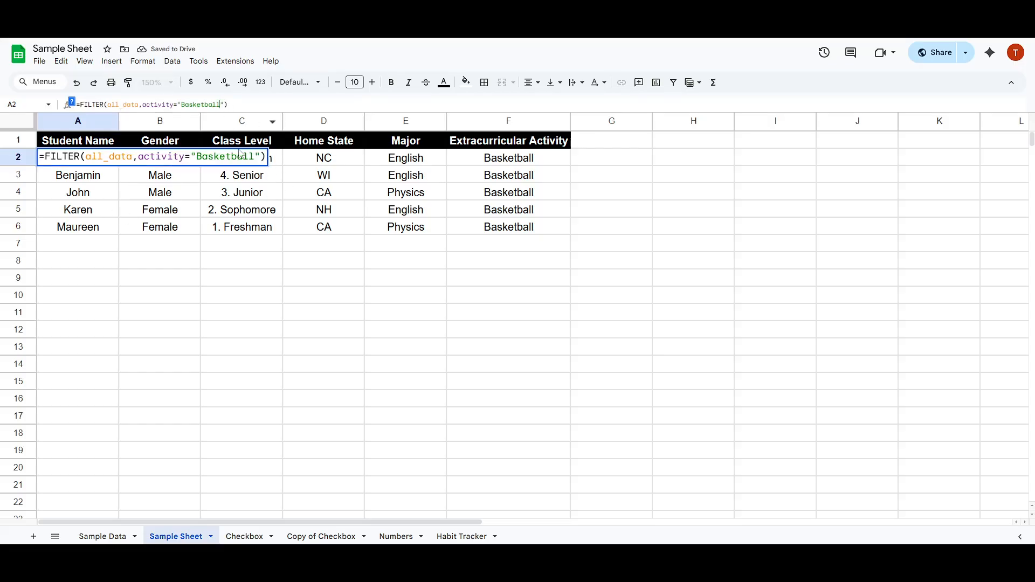
{"action": "key", "text": "BackSpace"}
{"action": "key", "text": "BackSpace"}
{"action": "key", "text": "BackSpace"}
{"action": "key", "text": "BackSpace"}
{"action": "key", "text": "BackSpace"}
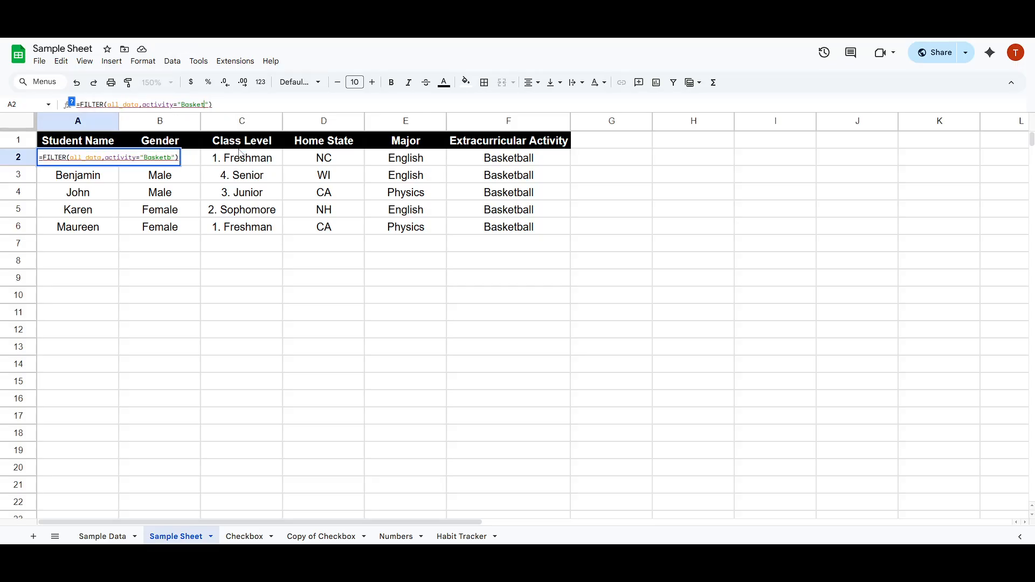
{"action": "key", "text": "BackSpace"}
{"action": "key", "text": "BackSpace"}
{"action": "type", "text": "eball"}
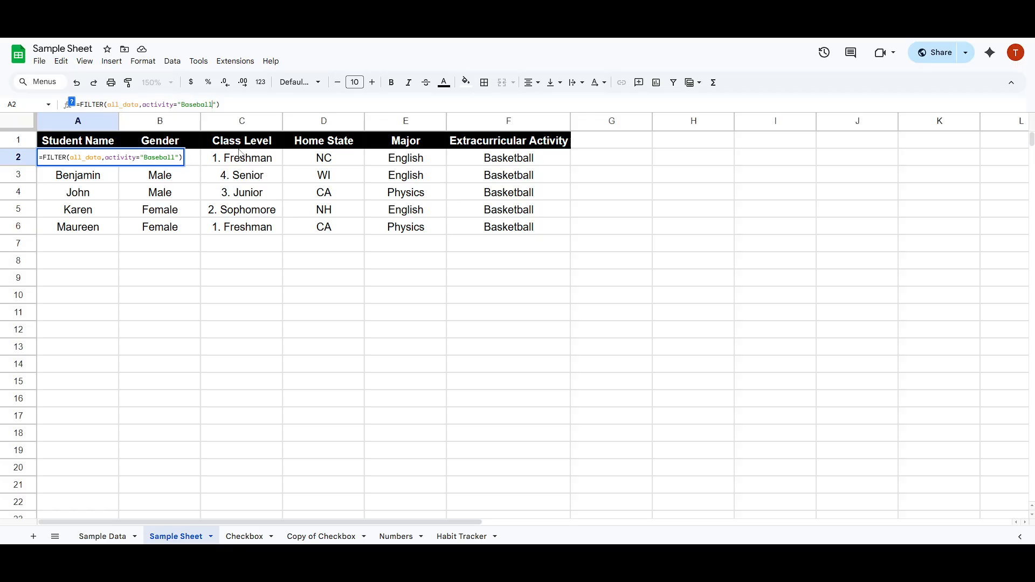
{"action": "key", "text": "Return"}
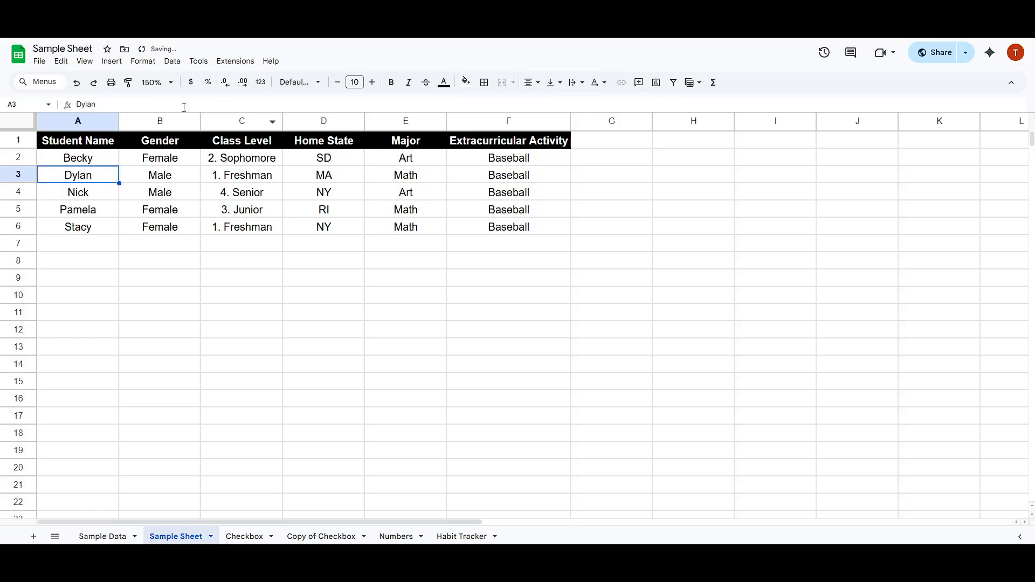
Change the FILTER formula's activity criterion in A2 to "Debate" and check the returned rows.
{"action": "left_click", "coordinate": [77, 165]}
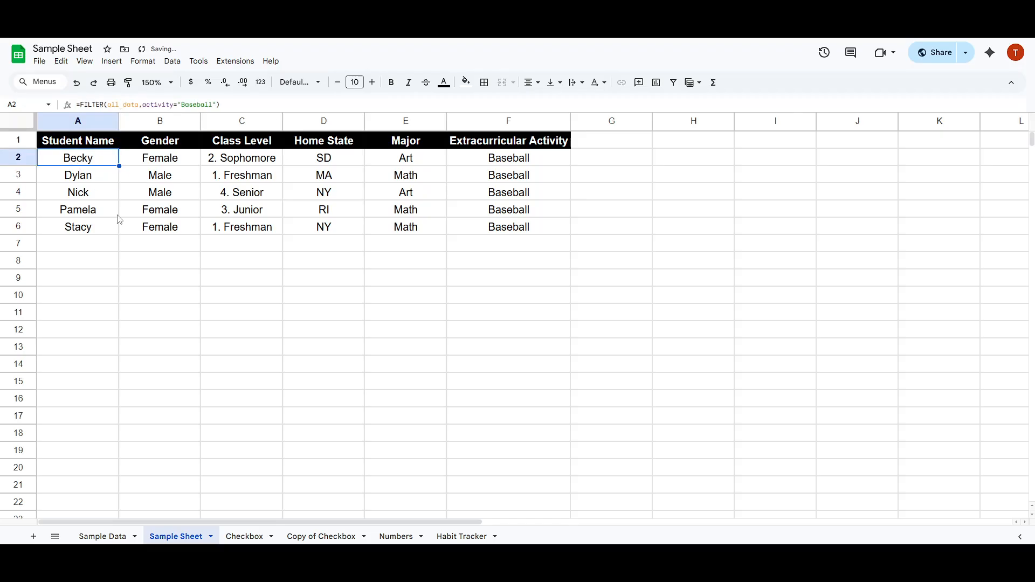
{"action": "left_click", "coordinate": [208, 106]}
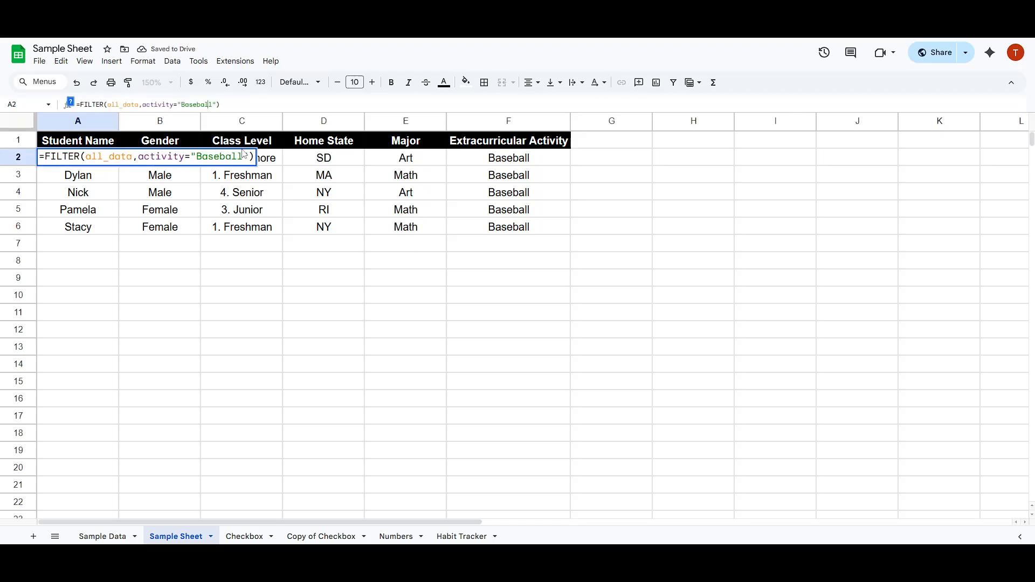
{"action": "key", "text": "ctrl+BackSpace"}
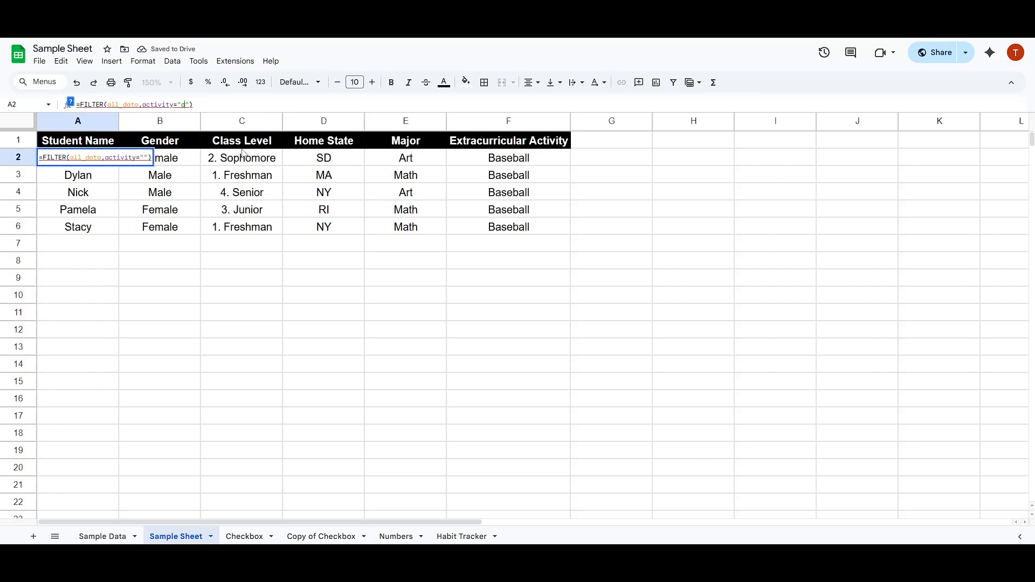
{"action": "type", "text": "Debate"}
{"action": "key", "text": "Return"}
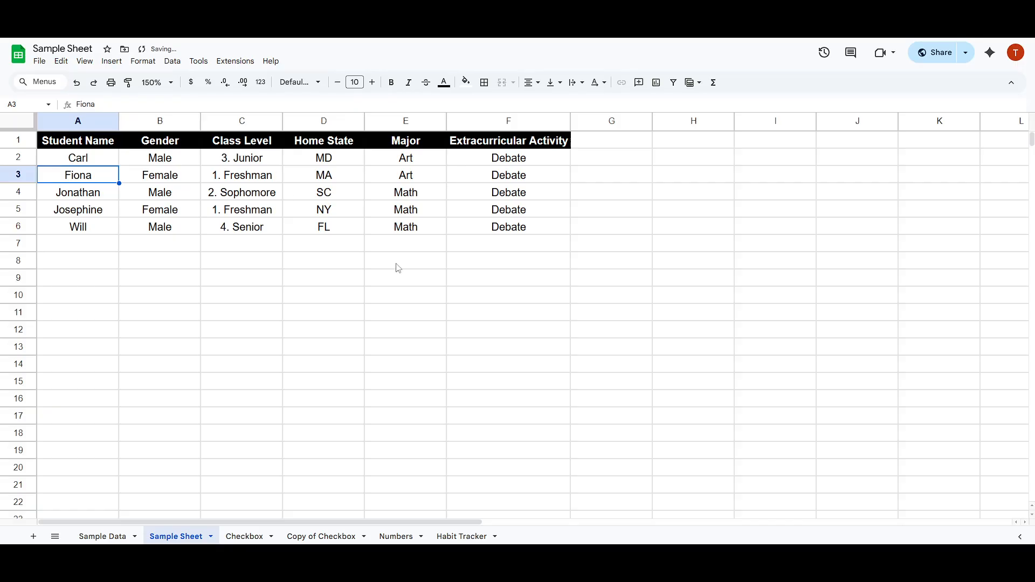
{"action": "left_click", "coordinate": [538, 195]}
{"action": "left_click_drag", "start_coordinate": [513, 164], "coordinate": [515, 211]}
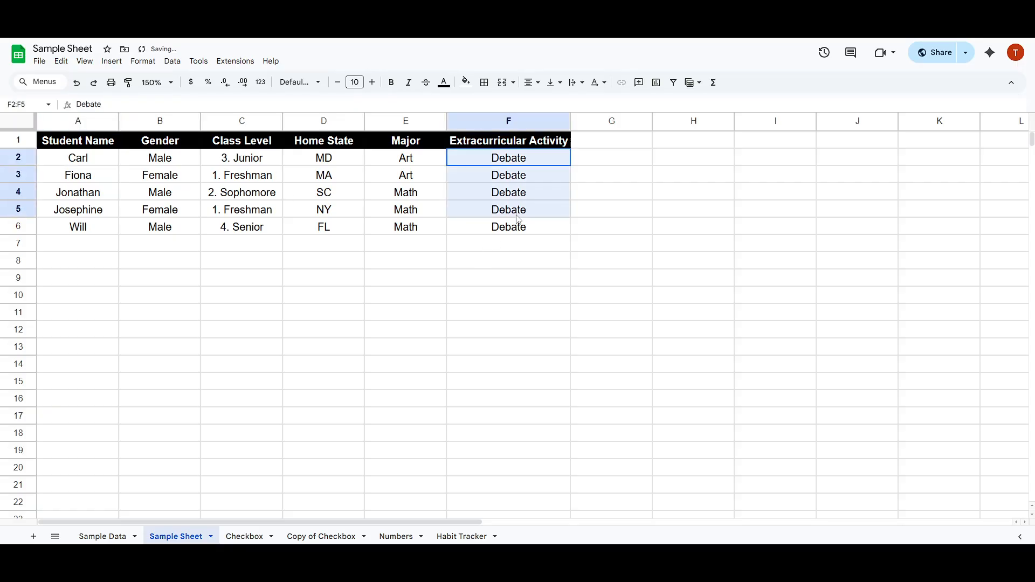
{"action": "left_click", "coordinate": [405, 226]}
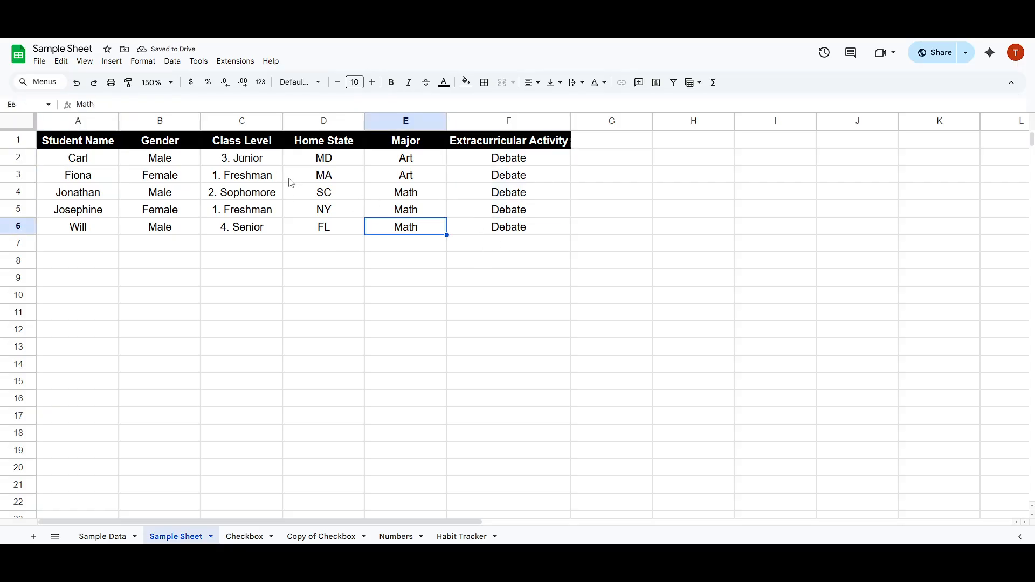